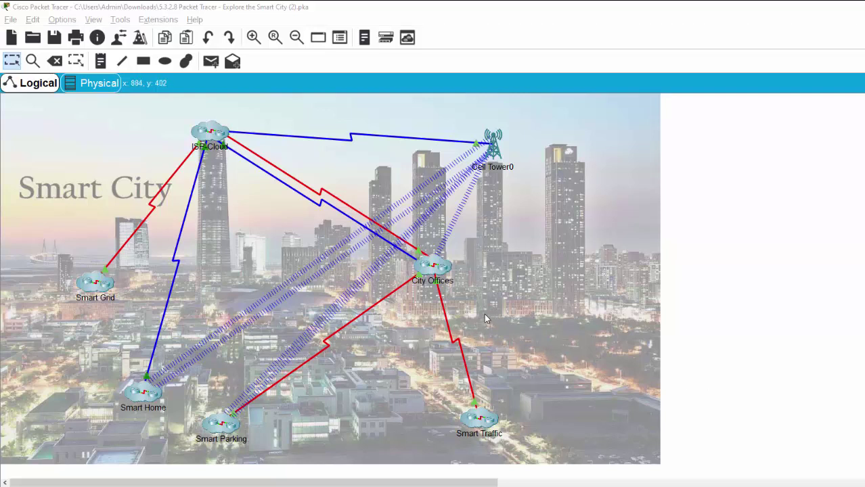
- Expand the City Offices cluster to show its offices, router, IoT server and access point
{"action": "left_click", "coordinate": [434, 268]}
{"action": "scroll", "coordinate": [414, 315], "scroll_direction": "down", "scroll_amount": 3}
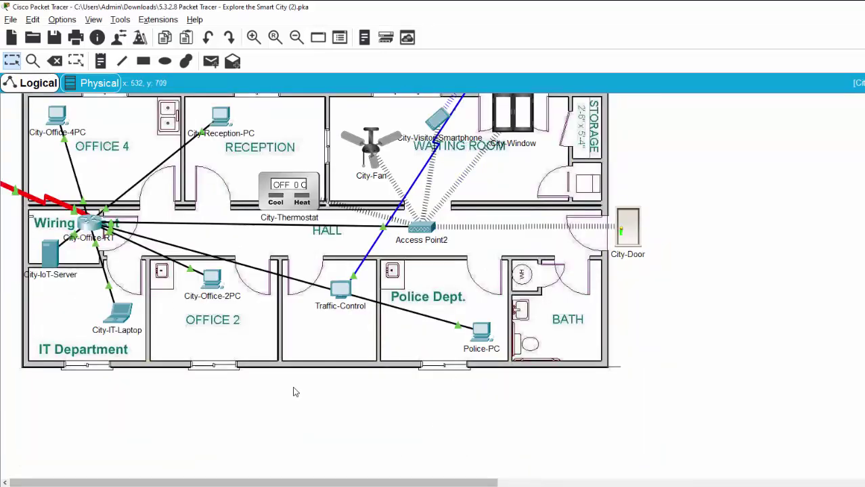
- Nudge City-Office-4PC right, move City-IoT-Server and Traffic-Control lower, and City-IT-Laptop up-left
{"action": "scroll", "coordinate": [293, 392], "scroll_direction": "up", "scroll_amount": 3}
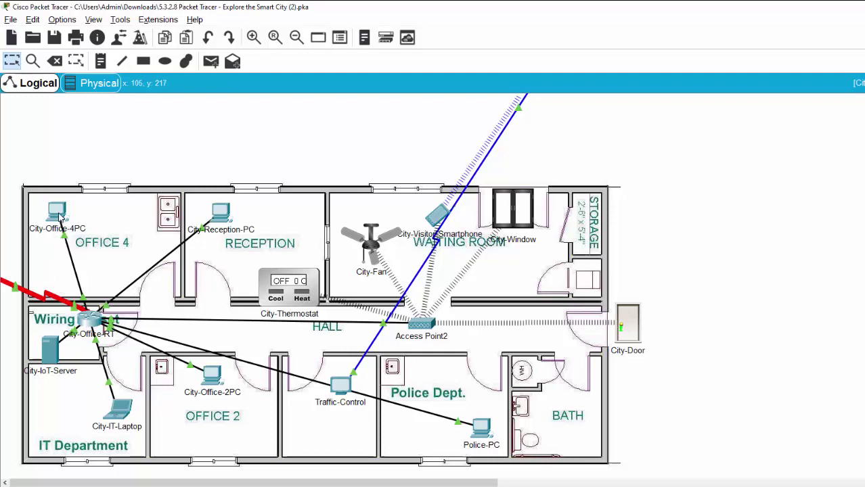
{"action": "mouse_move", "coordinate": [61, 216]}
{"action": "left_mouse_down"}
{"action": "mouse_move", "coordinate": [80, 211]}
{"action": "mouse_move", "coordinate": [66, 216]}
{"action": "left_mouse_up"}
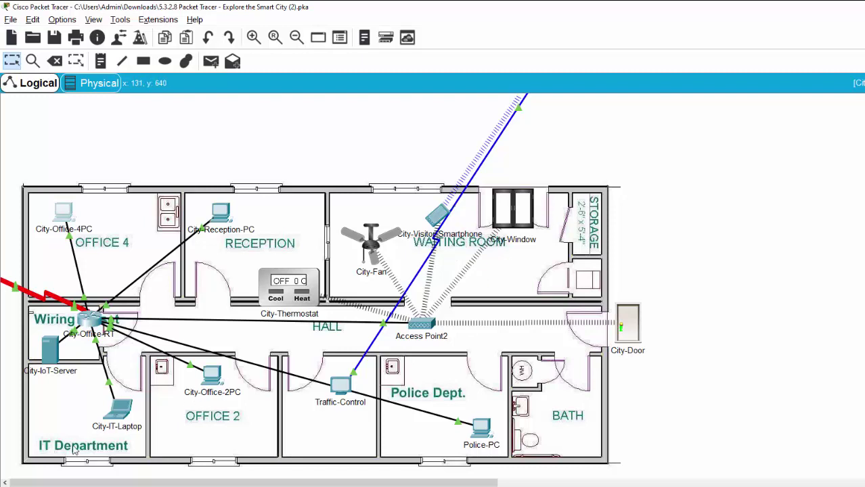
{"action": "left_click_drag", "start_coordinate": [51, 362], "coordinate": [56, 392]}
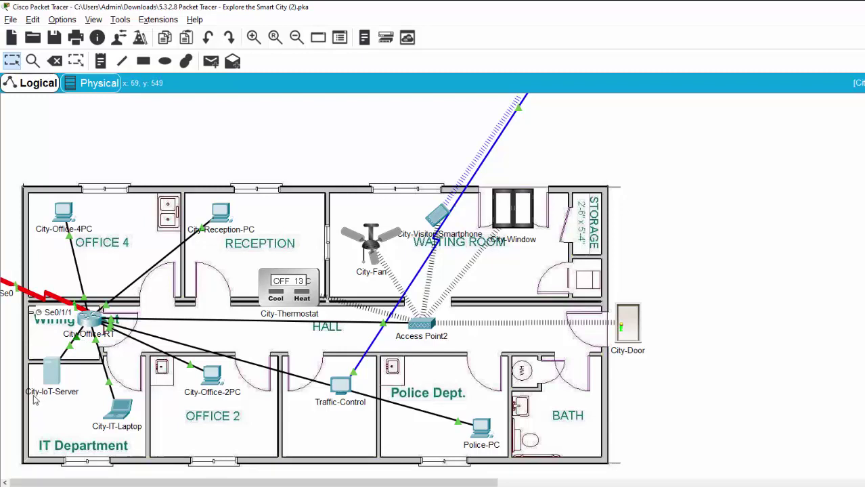
{"action": "mouse_move", "coordinate": [61, 401]}
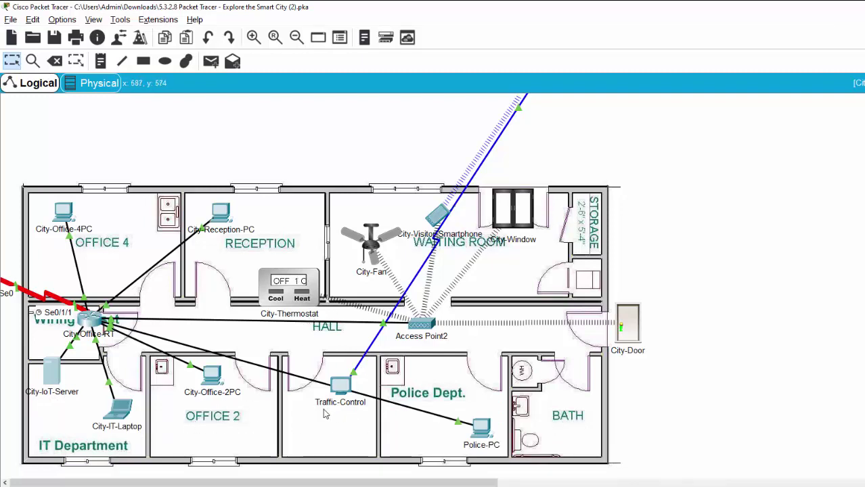
{"action": "left_click_drag", "start_coordinate": [339, 390], "coordinate": [323, 420]}
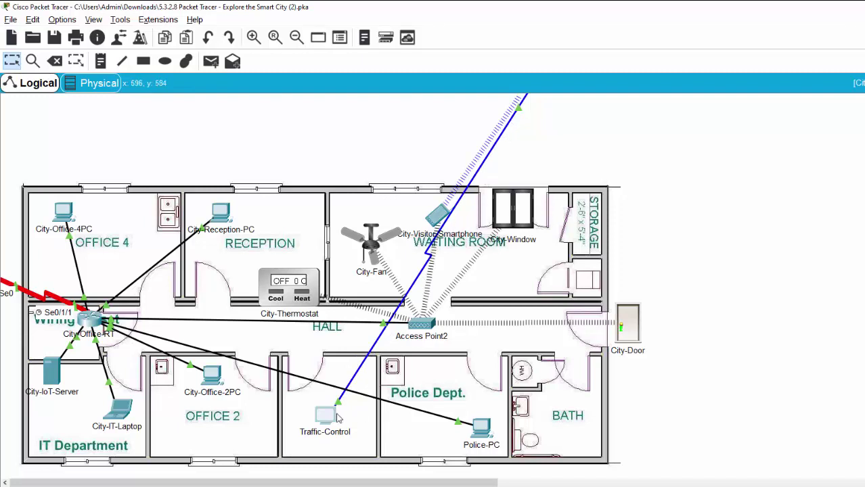
{"action": "left_click_drag", "start_coordinate": [329, 419], "coordinate": [333, 421]}
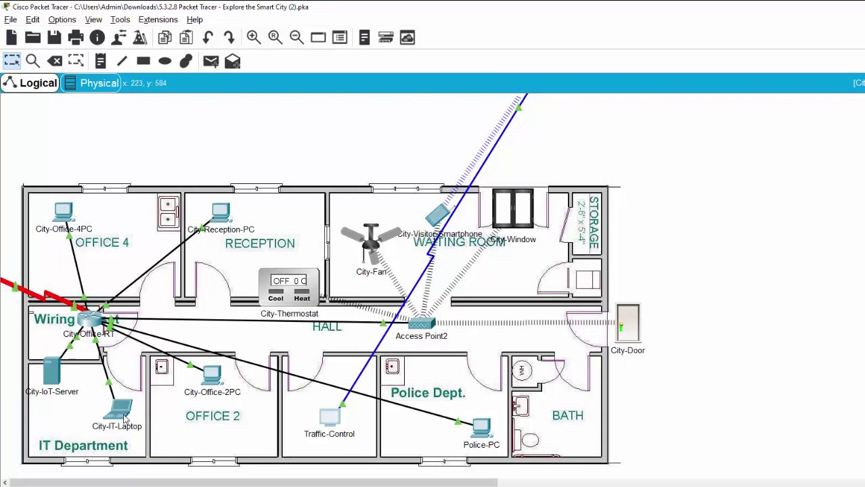
{"action": "left_click_drag", "start_coordinate": [125, 419], "coordinate": [116, 404]}
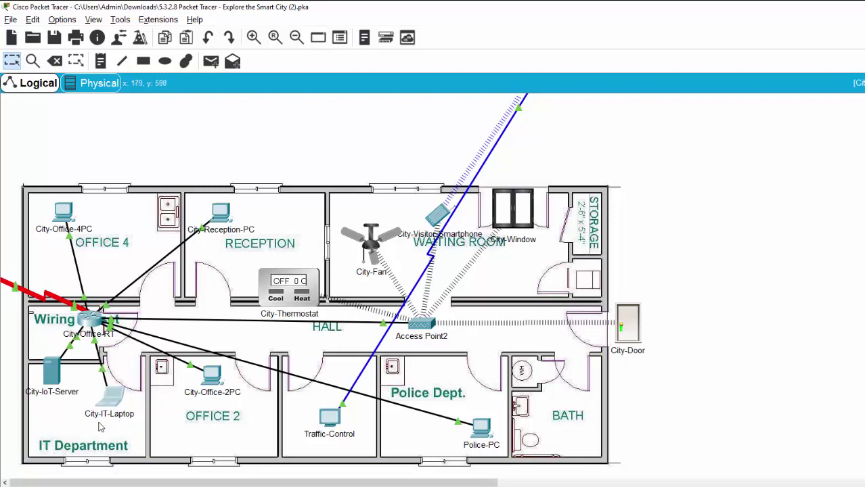
{"action": "mouse_move", "coordinate": [92, 424]}
- Launch the Web Browser from City-IT-Laptop's Desktop and move its window up and right
{"action": "left_click", "coordinate": [108, 409]}
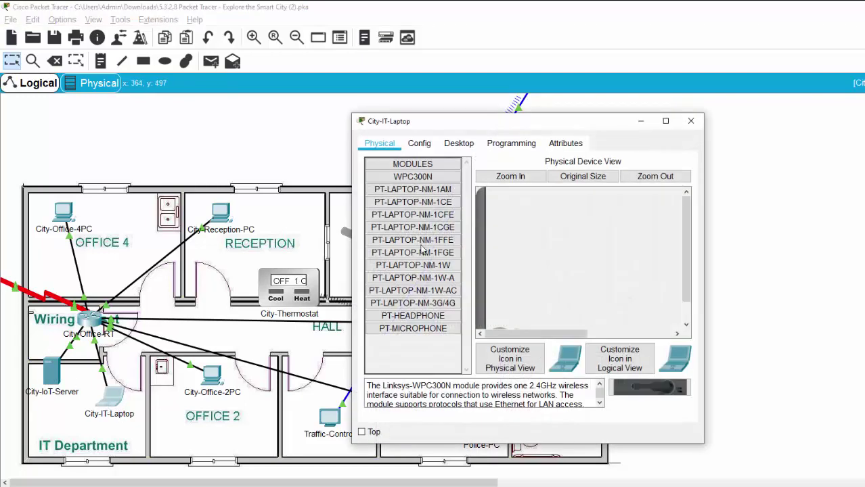
{"action": "left_click", "coordinate": [511, 143]}
{"action": "left_click", "coordinate": [459, 144]}
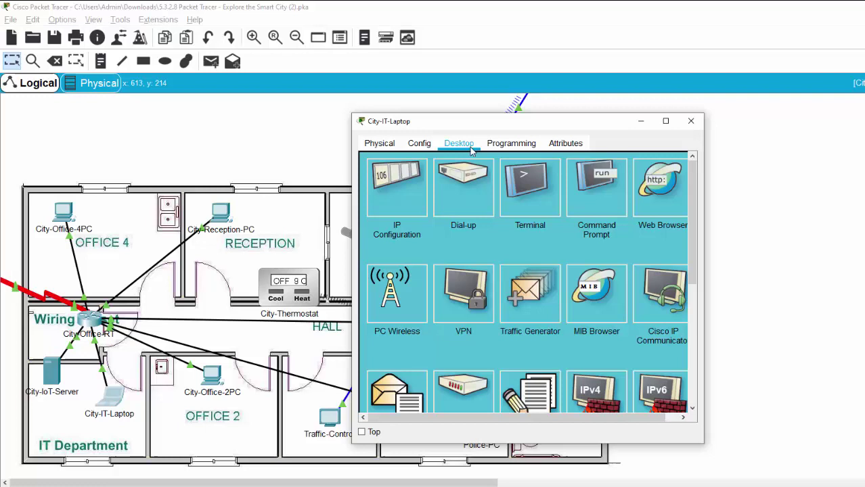
{"action": "left_click", "coordinate": [660, 193]}
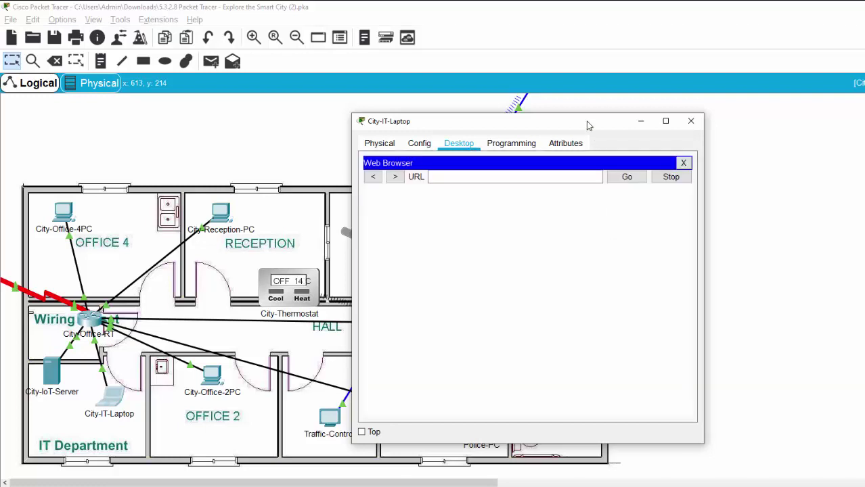
{"action": "left_click_drag", "start_coordinate": [586, 122], "coordinate": [674, 110]}
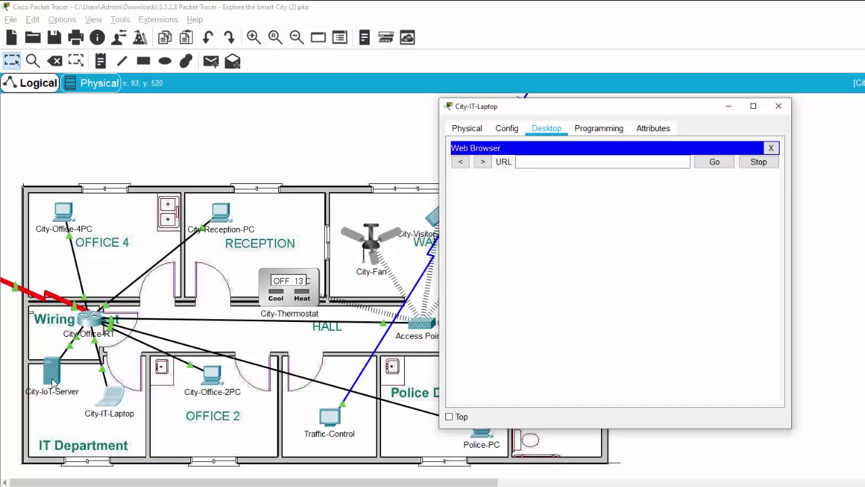
- Copy the gateway address 195.0.0.1 from City-IoT-Server's Config settings
{"action": "left_click", "coordinate": [53, 380]}
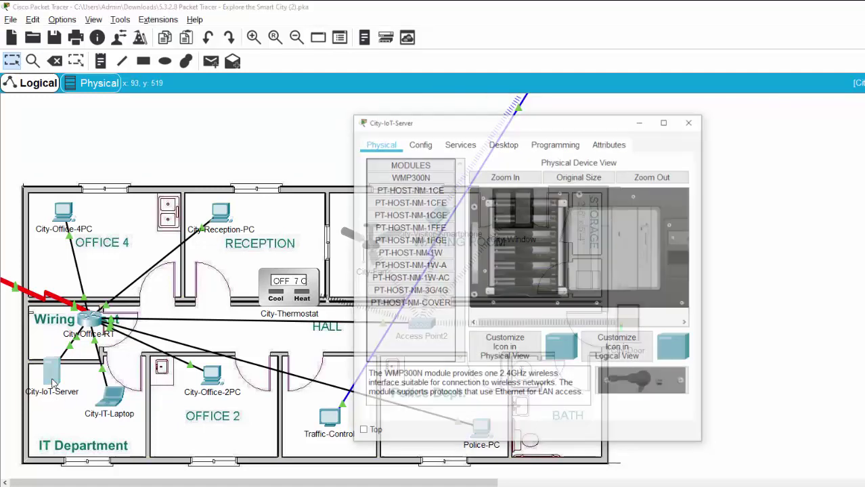
{"action": "left_click", "coordinate": [433, 145]}
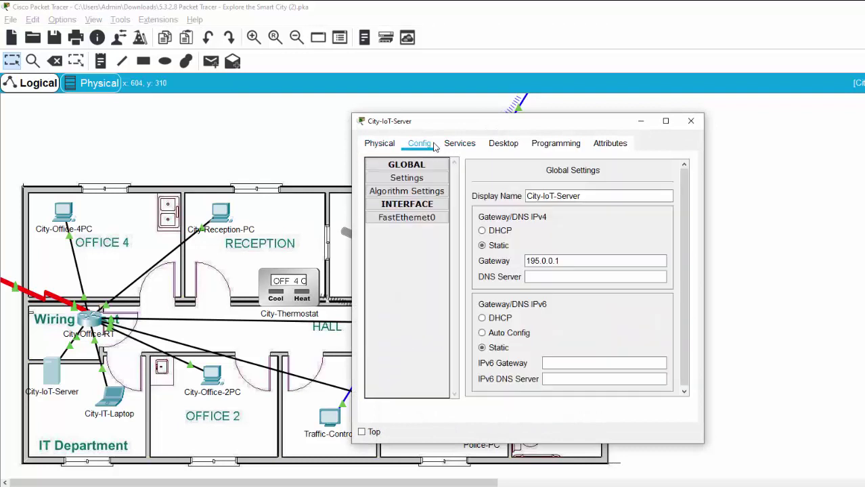
{"action": "left_click", "coordinate": [555, 261]}
{"action": "key", "text": "shift+Left"}
{"action": "key", "text": "shift+Home"}
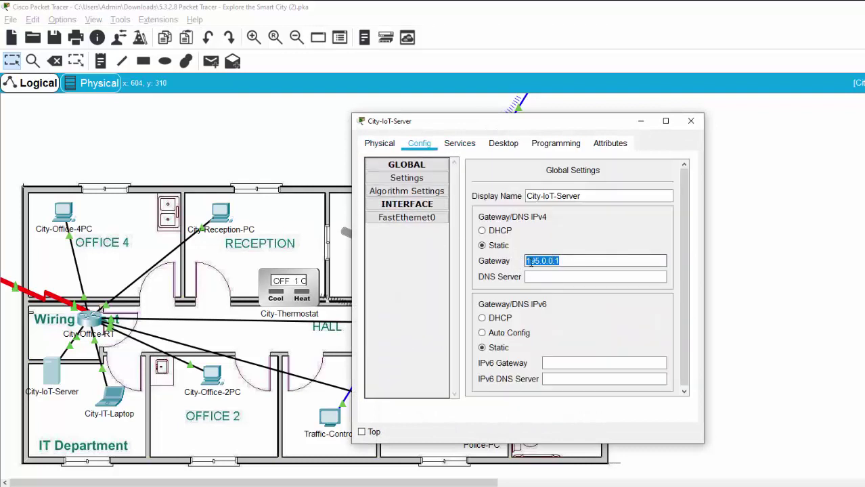
{"action": "right_click", "coordinate": [529, 261]}
{"action": "left_click", "coordinate": [569, 311]}
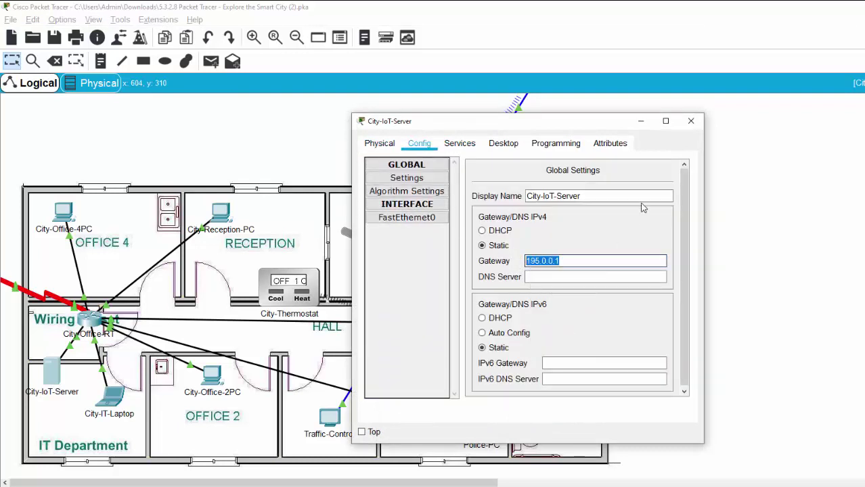
- Browse to 195.0.0.1 from the laptop, which returns Server Reset Connection
{"action": "left_click", "coordinate": [691, 121]}
{"action": "left_click", "coordinate": [119, 403]}
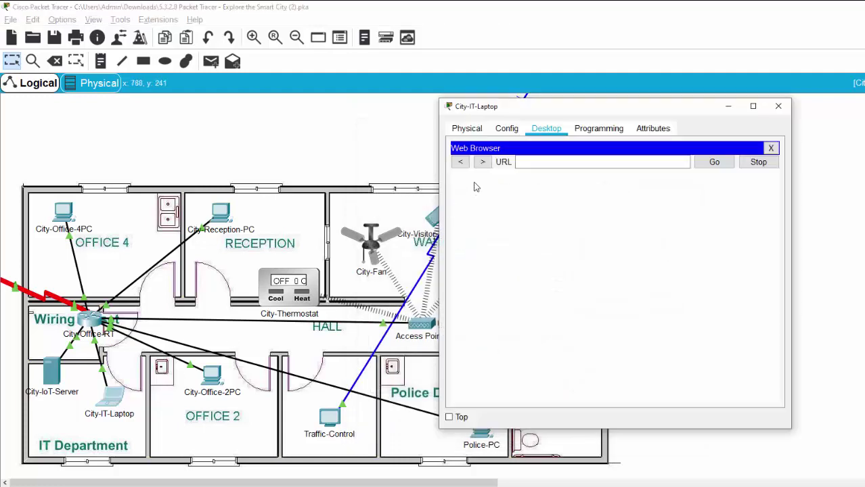
{"action": "right_click", "coordinate": [541, 166]}
{"action": "left_click", "coordinate": [570, 227]}
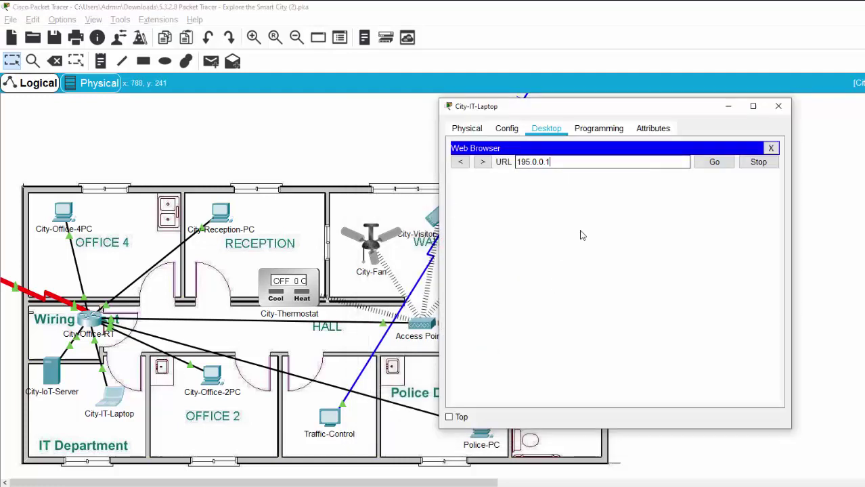
{"action": "left_click", "coordinate": [708, 164]}
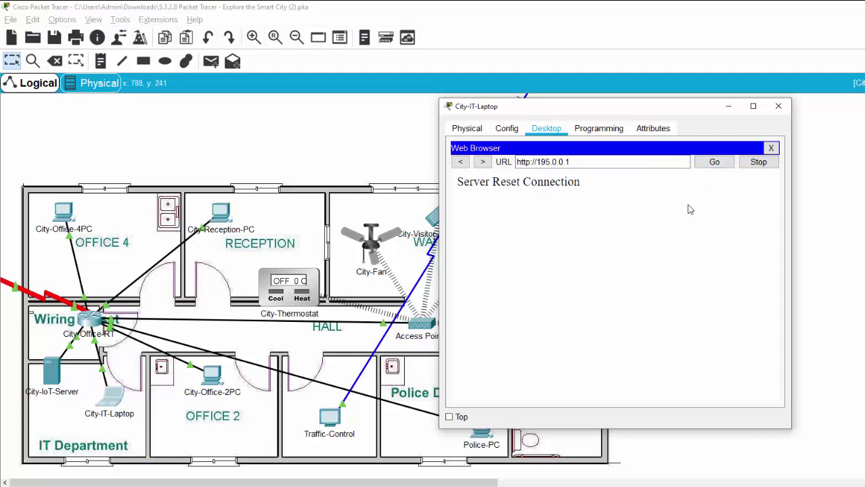
- Copy City-IoT-Server's FastEthernet0 IP address 195.0.0.2
{"action": "left_click", "coordinate": [52, 373]}
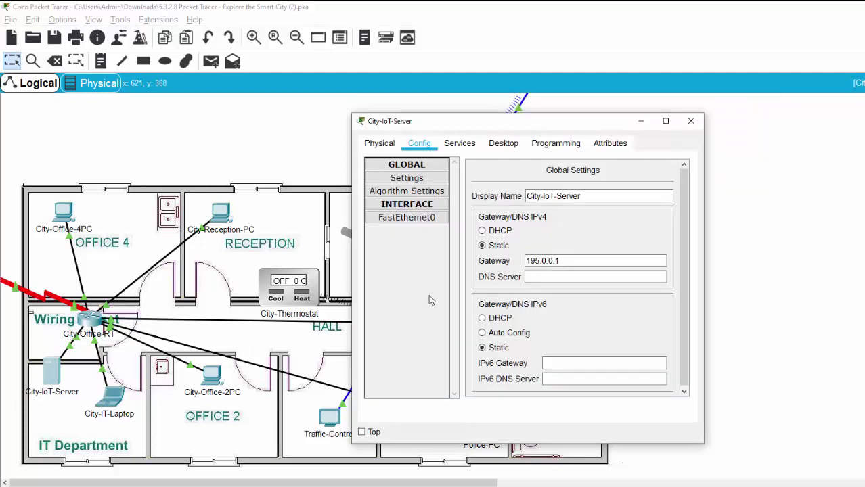
{"action": "left_click", "coordinate": [424, 219]}
{"action": "left_click_drag", "start_coordinate": [577, 260], "coordinate": [612, 261]}
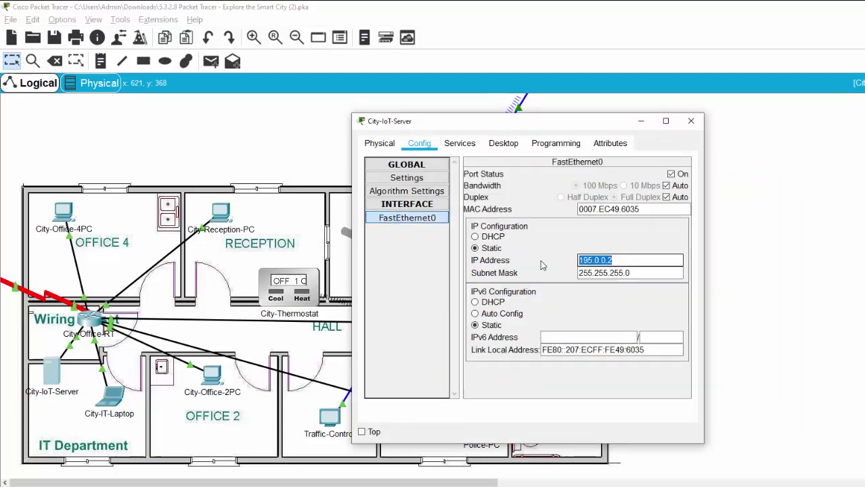
{"action": "right_click", "coordinate": [613, 293]}
{"action": "left_click", "coordinate": [630, 311]}
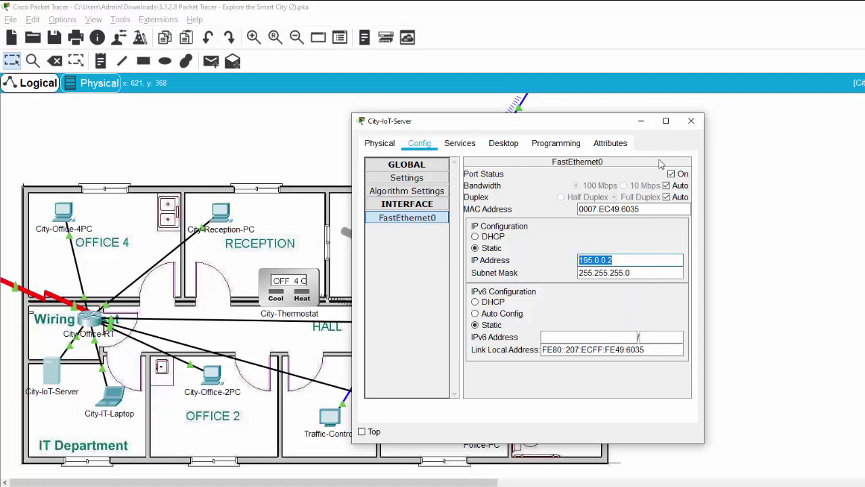
{"action": "left_click", "coordinate": [641, 122]}
{"action": "left_click", "coordinate": [112, 397]}
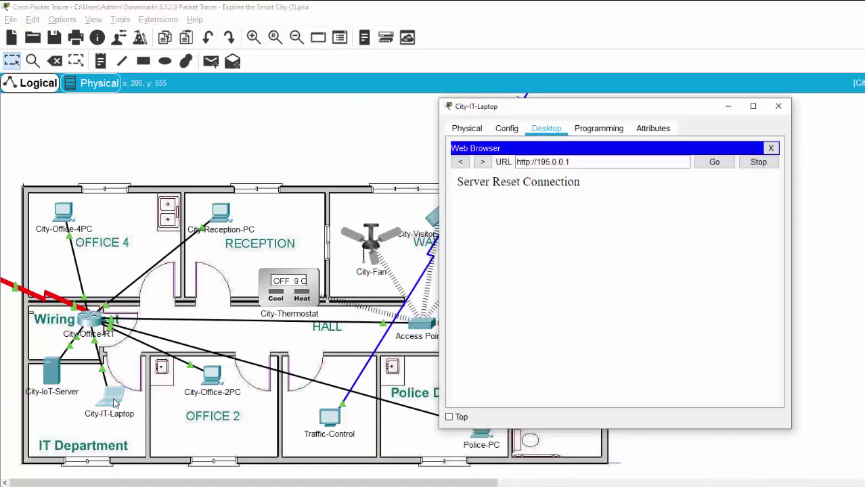
{"action": "left_click_drag", "start_coordinate": [598, 163], "coordinate": [482, 163]}
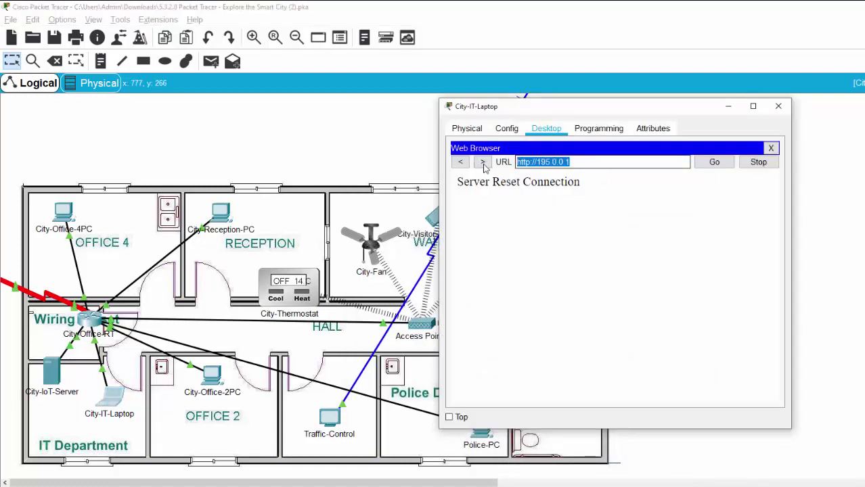
{"action": "right_click", "coordinate": [551, 158]}
{"action": "left_click", "coordinate": [569, 217]}
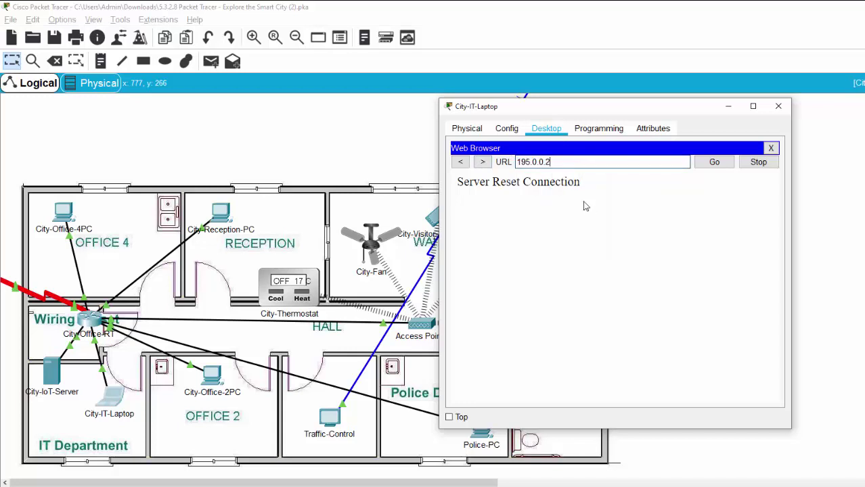
{"action": "left_click", "coordinate": [709, 165]}
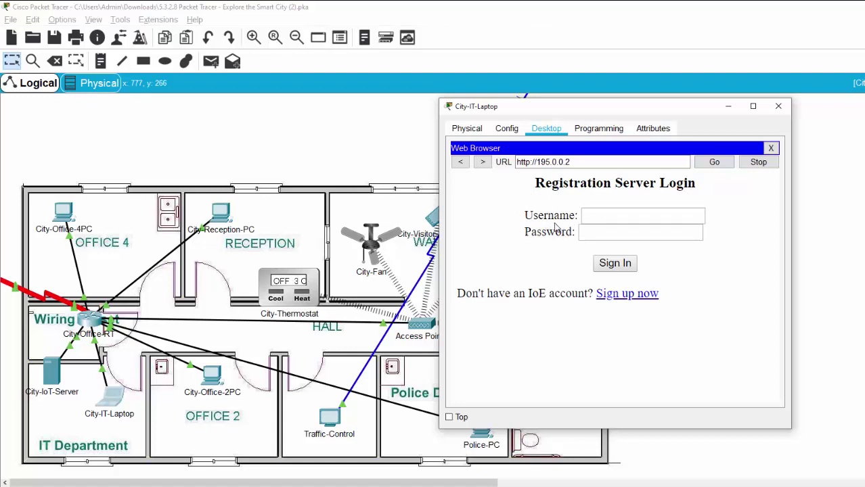
{"action": "left_click", "coordinate": [53, 386]}
{"action": "left_click", "coordinate": [461, 144]}
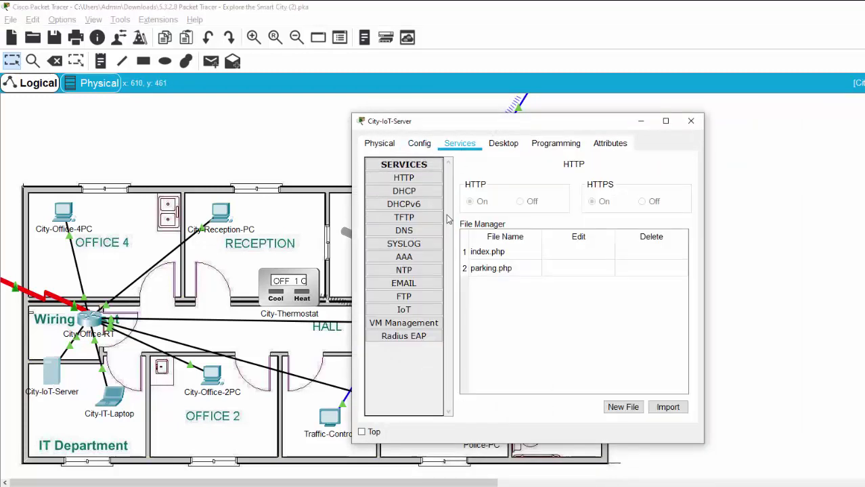
{"action": "left_click", "coordinate": [406, 310]}
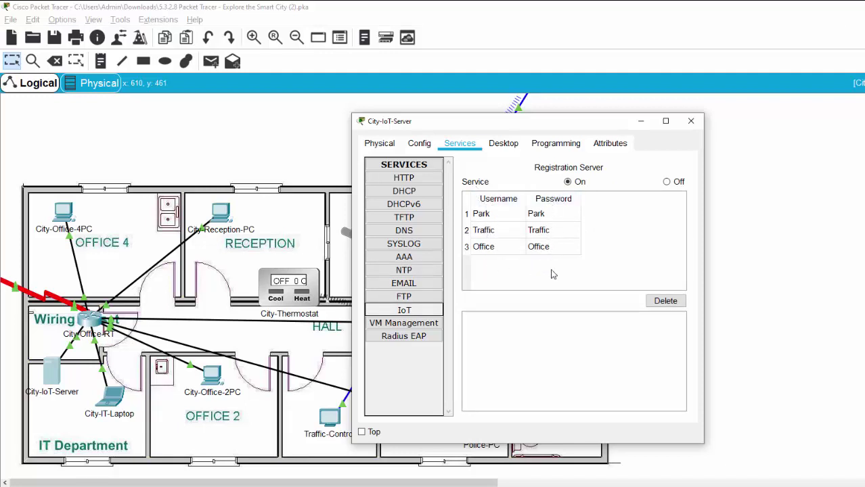
{"action": "left_click", "coordinate": [490, 215]}
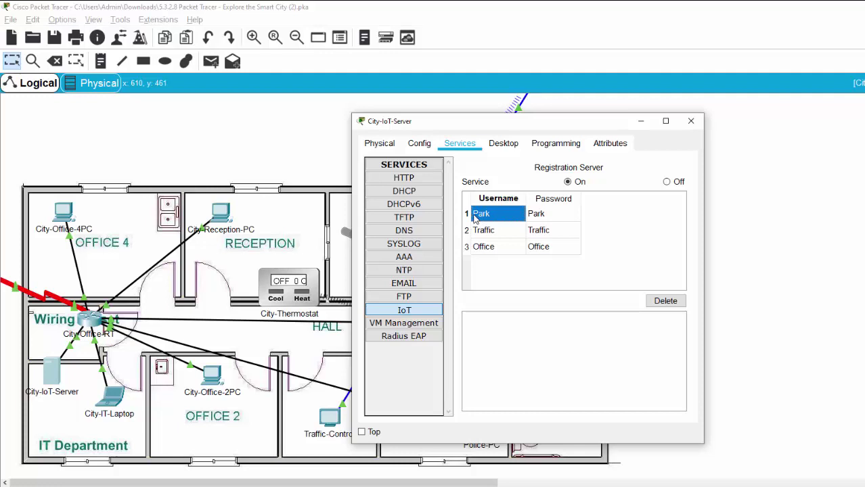
{"action": "left_click", "coordinate": [538, 215]}
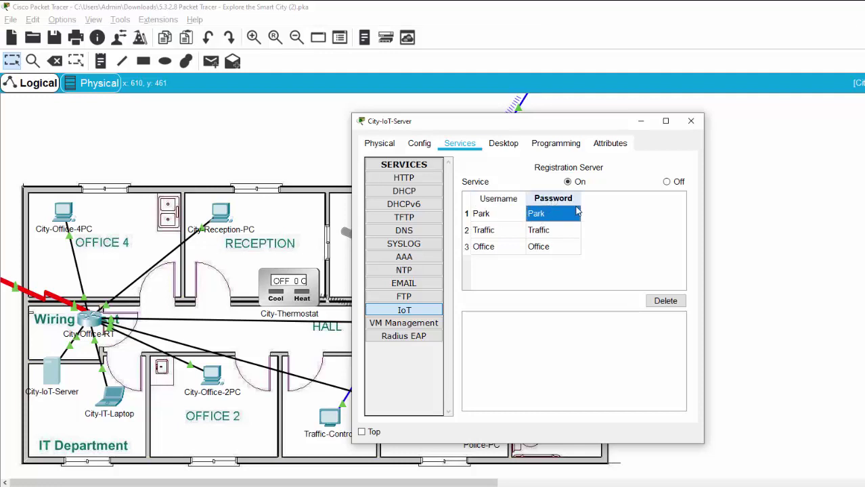
{"action": "left_click", "coordinate": [488, 233]}
{"action": "left_click", "coordinate": [552, 242]}
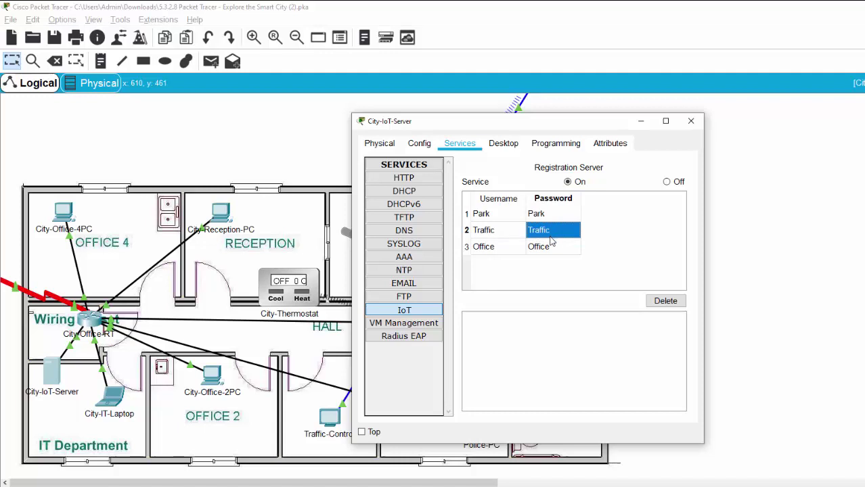
{"action": "left_click", "coordinate": [494, 248]}
{"action": "left_click", "coordinate": [552, 250]}
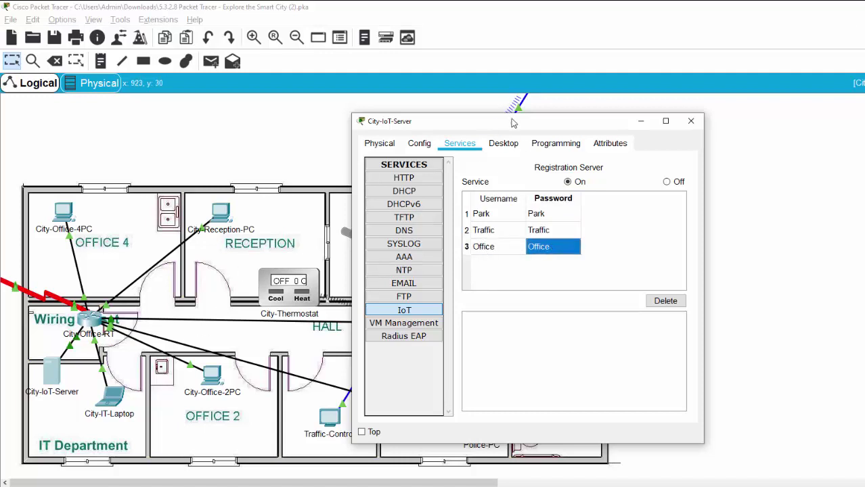
{"action": "left_click_drag", "start_coordinate": [511, 121], "coordinate": [704, 143]}
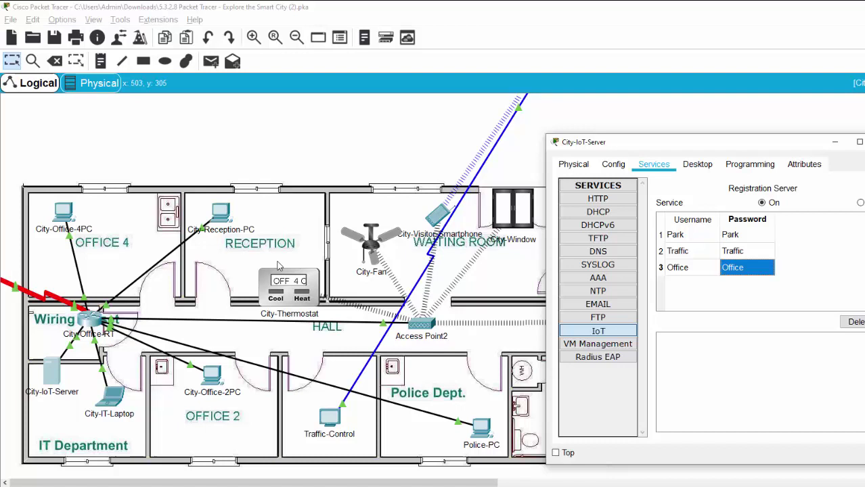
{"action": "left_click", "coordinate": [690, 237]}
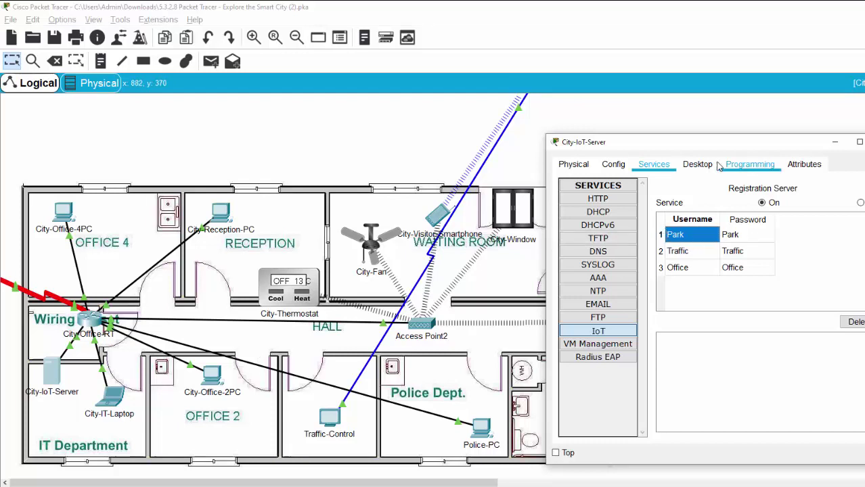
- Open City-IoT-Server's Web Browser and go to 195.0.0.2
{"action": "left_click", "coordinate": [697, 164]}
{"action": "left_click", "coordinate": [749, 165]}
{"action": "left_click", "coordinate": [702, 167]}
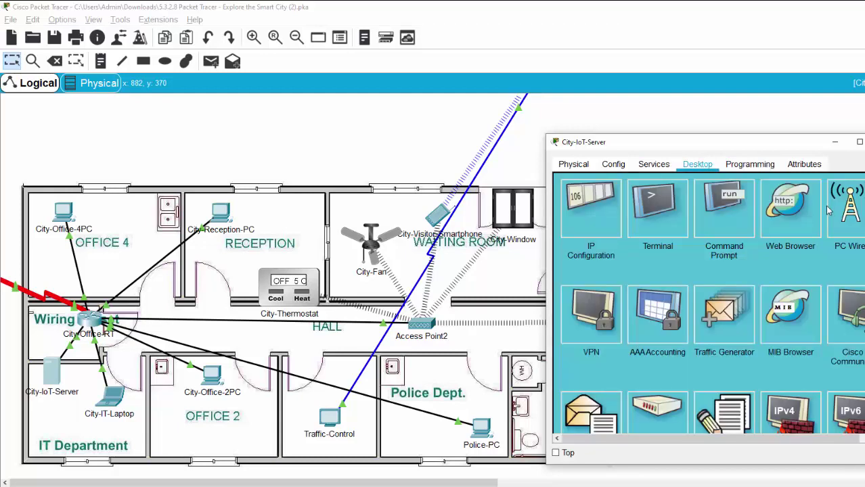
{"action": "left_click", "coordinate": [777, 222]}
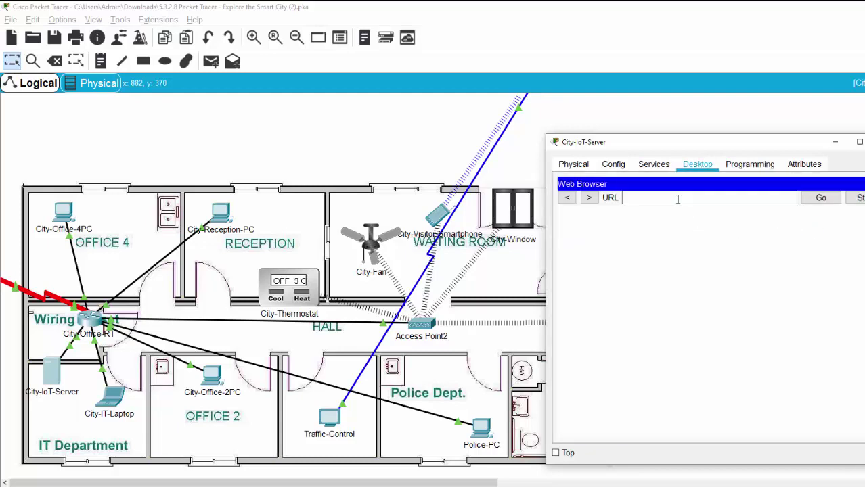
{"action": "type", "text": "195.0.0."}
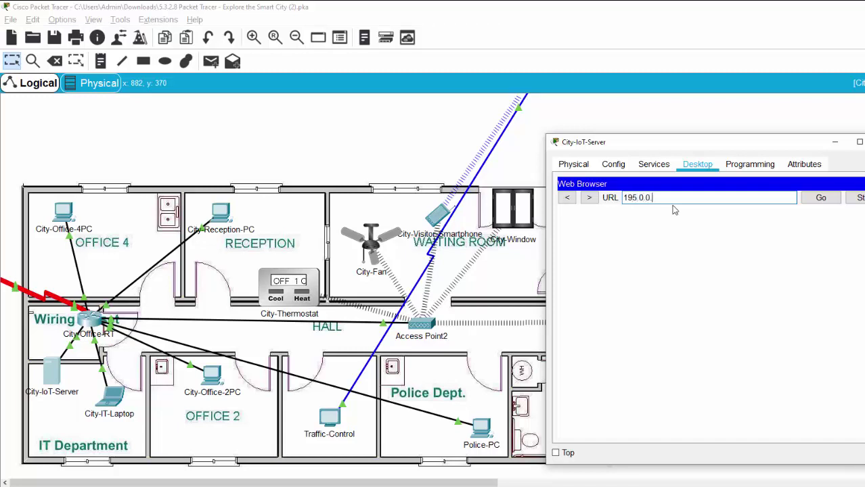
{"action": "type", "text": "2"}
{"action": "key", "text": "Return"}
- Sign in with the parking account's username and password to reach the IoT Devices page
{"action": "left_click", "coordinate": [704, 250]}
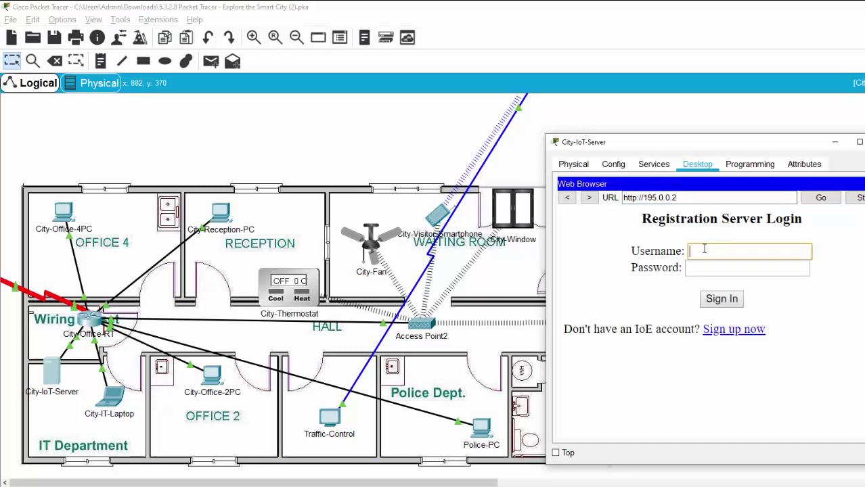
{"action": "type", "text": "Park"}
{"action": "key", "text": "Tab"}
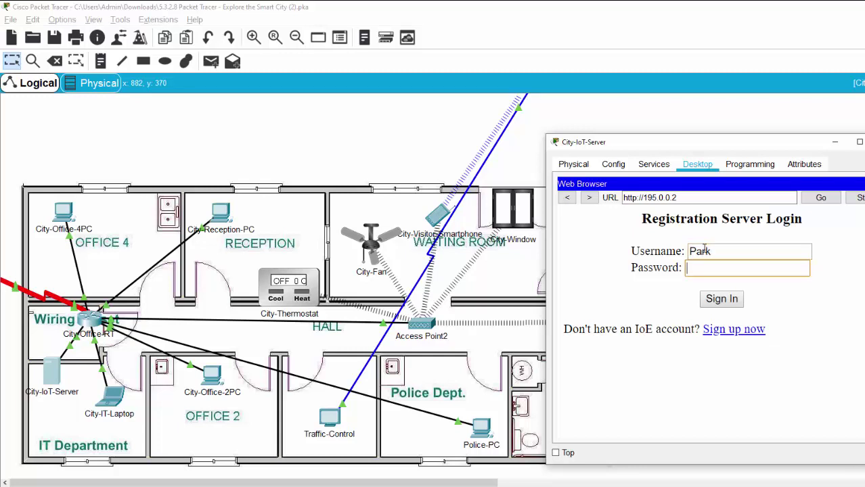
{"action": "type", "text": "park"}
{"action": "key", "text": "Return"}
{"action": "left_click_drag", "start_coordinate": [789, 144], "coordinate": [652, 94]}
- Expand P-Space-2 and P-Space-3 to confirm metal detection readings of 0, then close the browser
{"action": "scroll", "coordinate": [723, 180], "scroll_direction": "down", "scroll_amount": 1}
{"action": "scroll", "coordinate": [533, 241], "scroll_direction": "up", "scroll_amount": 1}
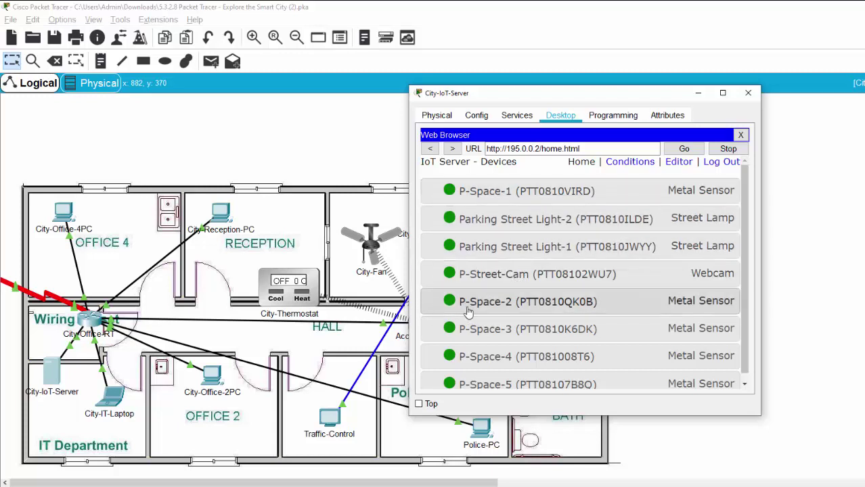
{"action": "left_click", "coordinate": [500, 301]}
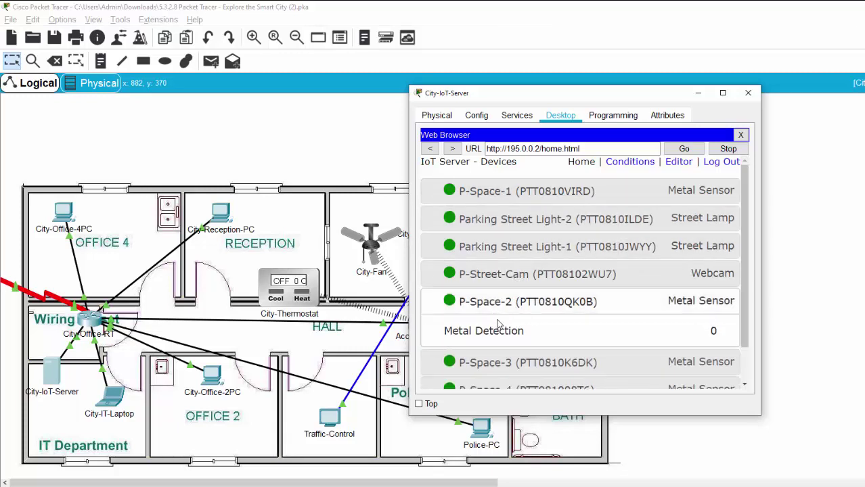
{"action": "scroll", "coordinate": [503, 324], "scroll_direction": "down", "scroll_amount": 2}
{"action": "left_click", "coordinate": [503, 322]}
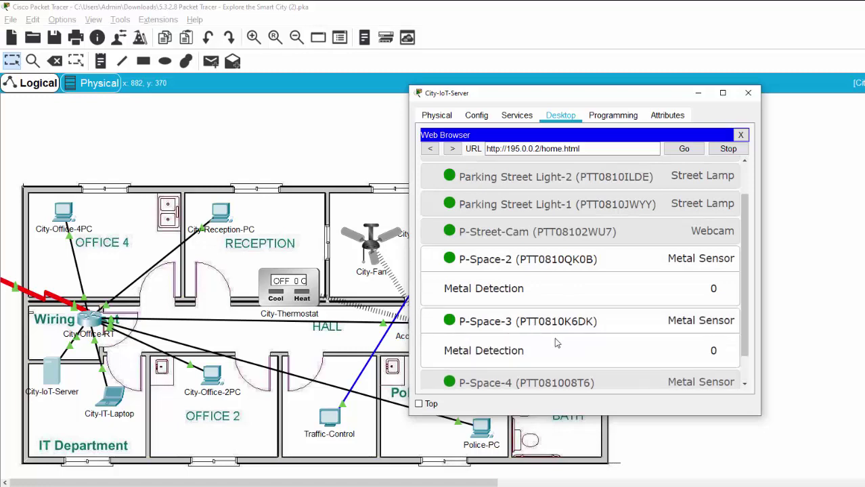
{"action": "scroll", "coordinate": [504, 338], "scroll_direction": "down", "scroll_amount": 1}
{"action": "scroll", "coordinate": [525, 338], "scroll_direction": "up", "scroll_amount": 4}
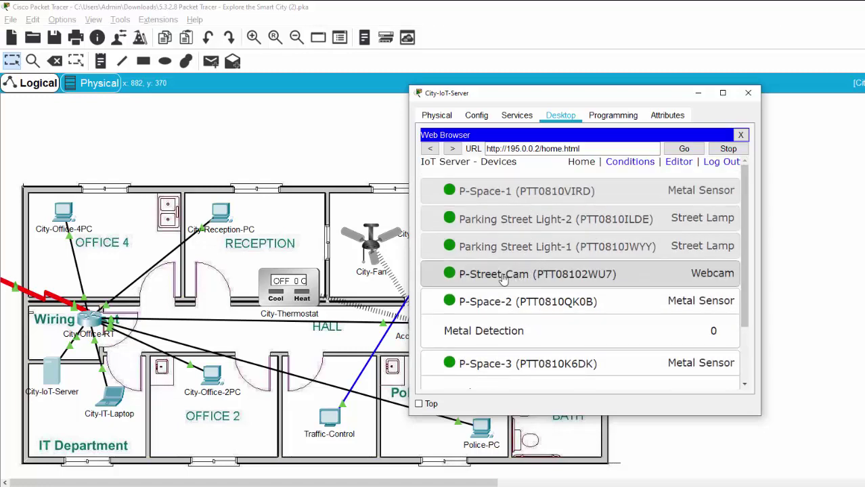
{"action": "scroll", "coordinate": [616, 287], "scroll_direction": "down", "scroll_amount": 3}
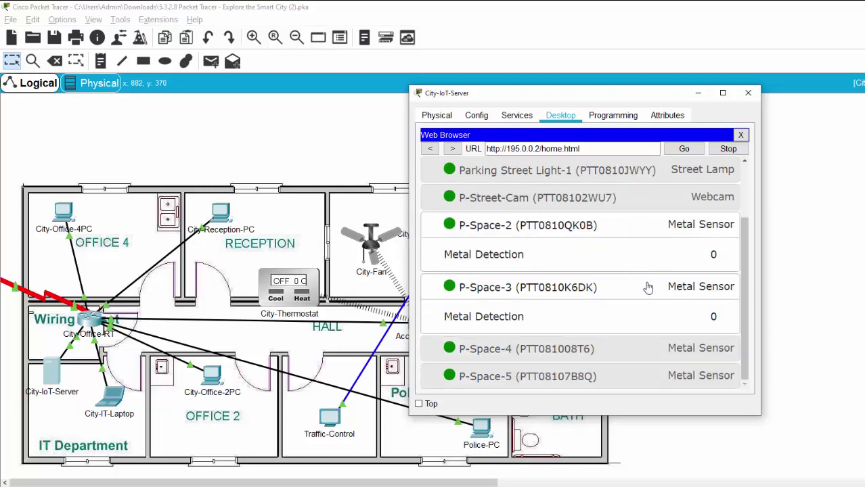
{"action": "scroll", "coordinate": [622, 369], "scroll_direction": "up", "scroll_amount": 3}
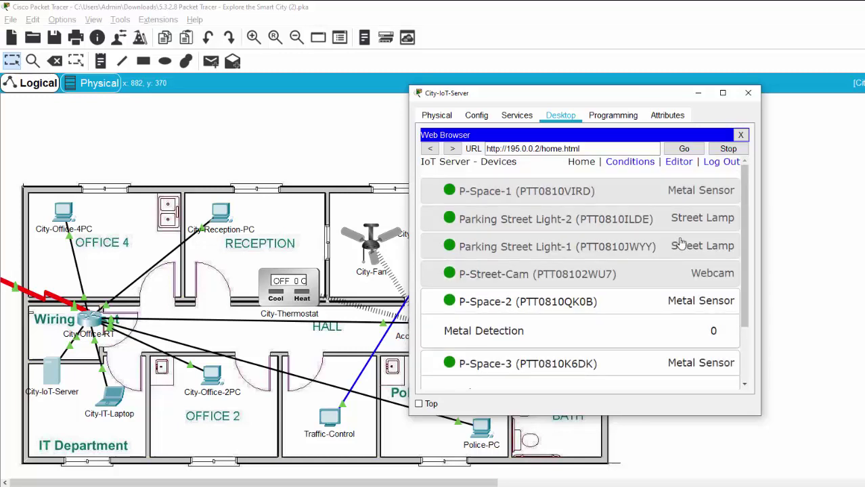
{"action": "left_click", "coordinate": [741, 134]}
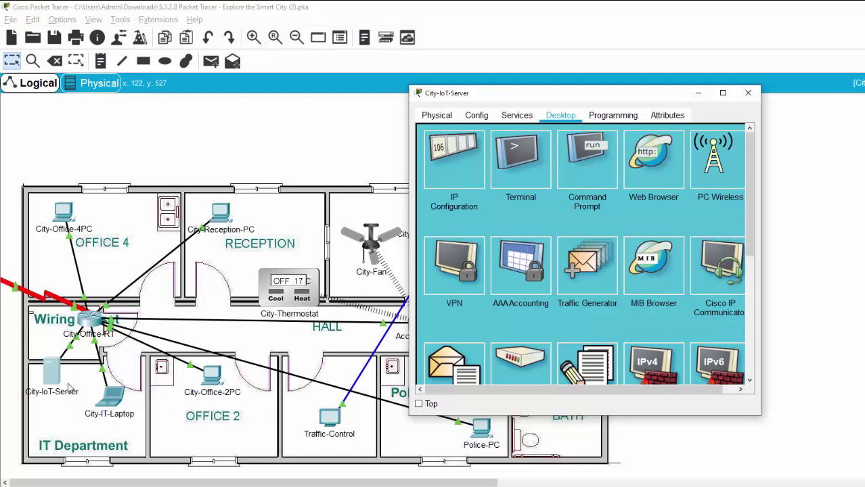
- Close the City-IoT-Server window and return to the Smart City overview map
{"action": "left_click", "coordinate": [748, 93]}
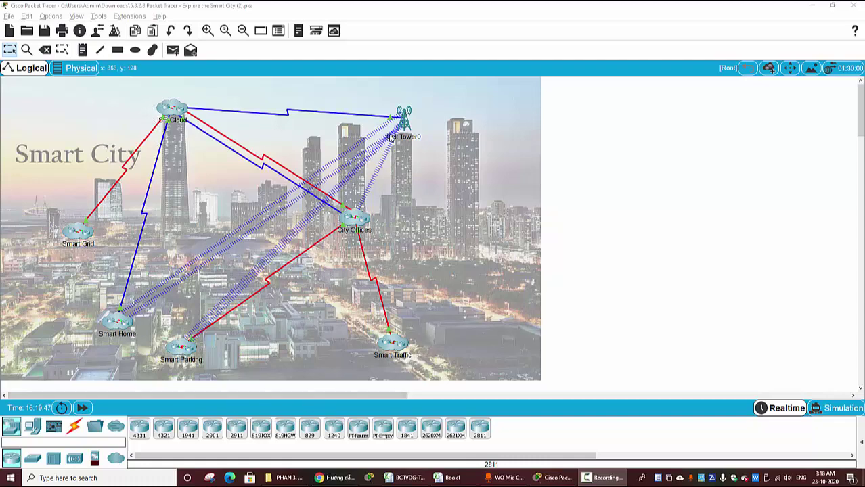
- Enter ISP-Cloud and shift ISP-Main-RT, Central Office Server0, Coaxial Splitter and Cloud0 a few pixels
{"action": "left_click", "coordinate": [174, 113]}
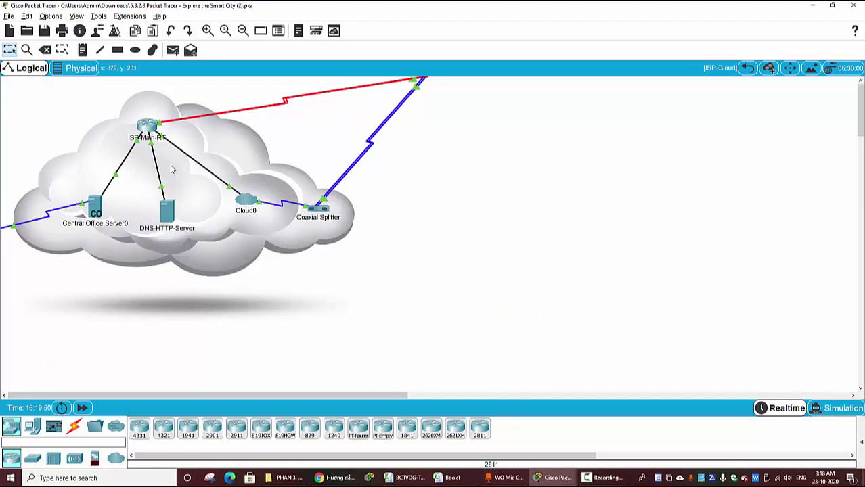
{"action": "left_click_drag", "start_coordinate": [153, 127], "coordinate": [155, 129]}
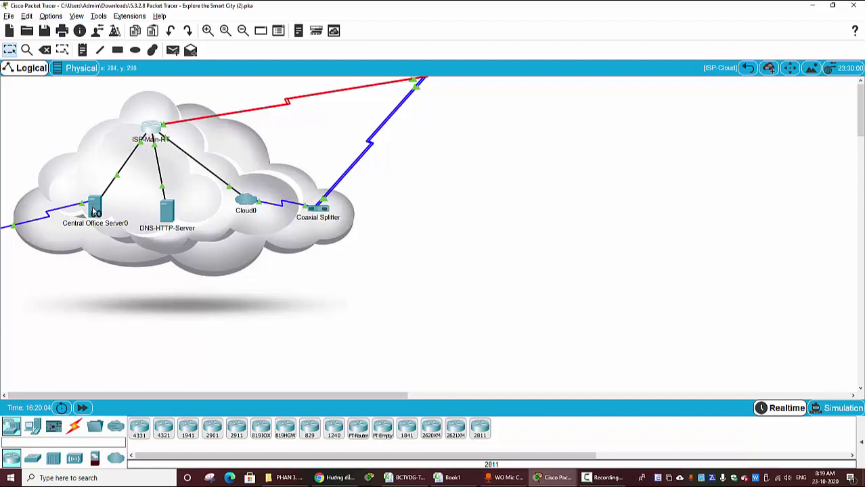
{"action": "mouse_move", "coordinate": [93, 212]}
{"action": "left_mouse_down"}
{"action": "mouse_move", "coordinate": [100, 214]}
{"action": "mouse_move", "coordinate": [84, 204]}
{"action": "left_mouse_up"}
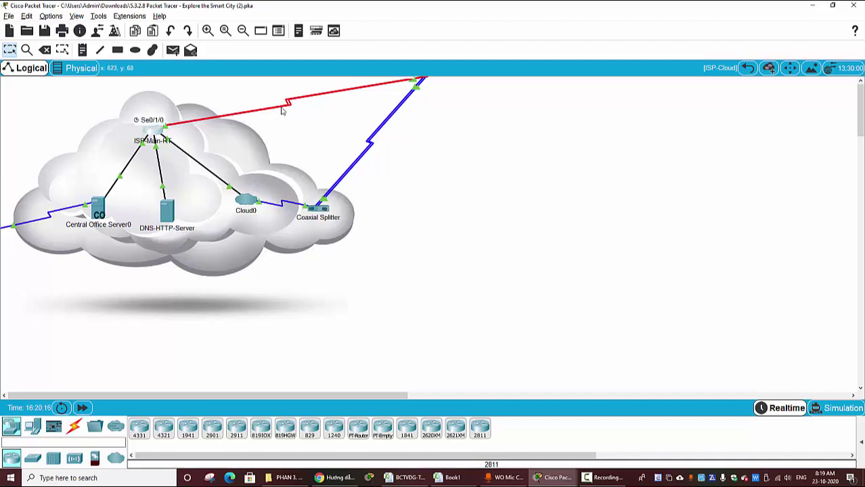
{"action": "left_click_drag", "start_coordinate": [325, 210], "coordinate": [327, 215]}
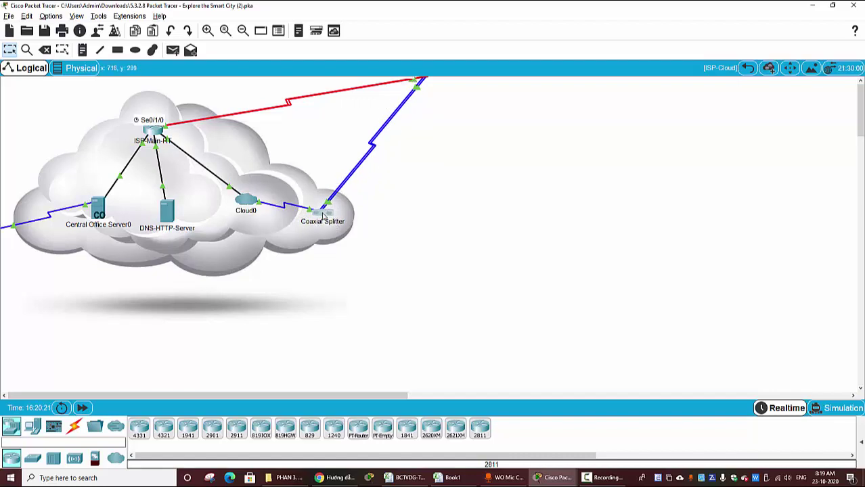
{"action": "left_click_drag", "start_coordinate": [324, 215], "coordinate": [321, 218]}
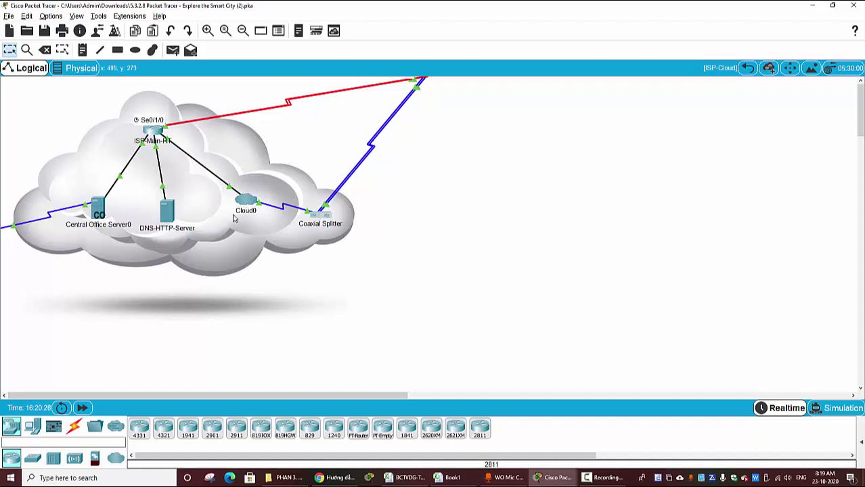
{"action": "mouse_move", "coordinate": [245, 208]}
{"action": "left_mouse_down"}
{"action": "mouse_move", "coordinate": [260, 183]}
{"action": "mouse_move", "coordinate": [246, 210]}
{"action": "left_mouse_up"}
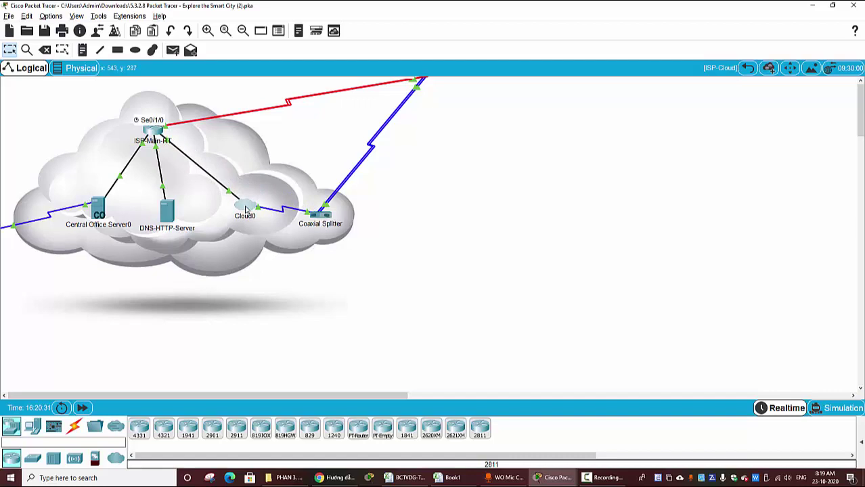